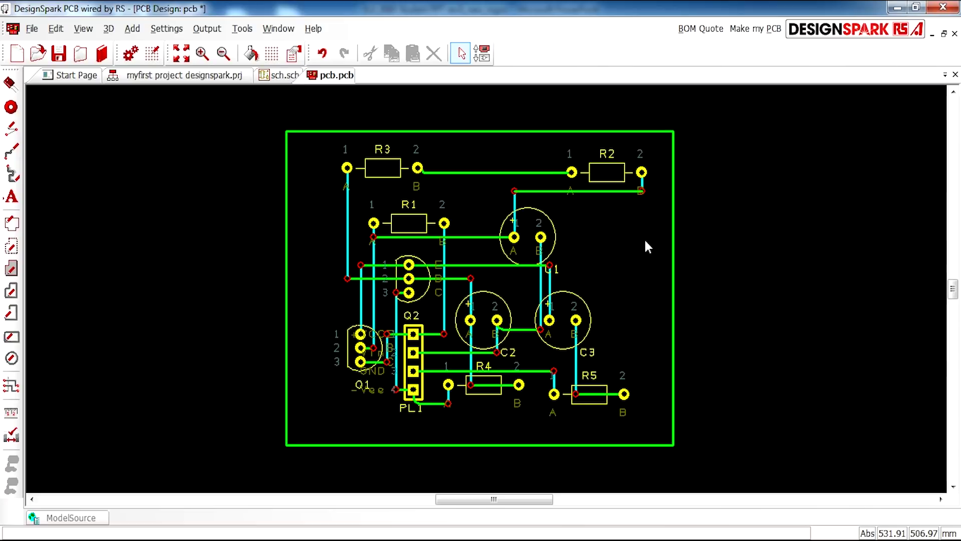
Step: Move the N0009 track under R2 onto the 2. Bottom Copper layer
click(590, 192)
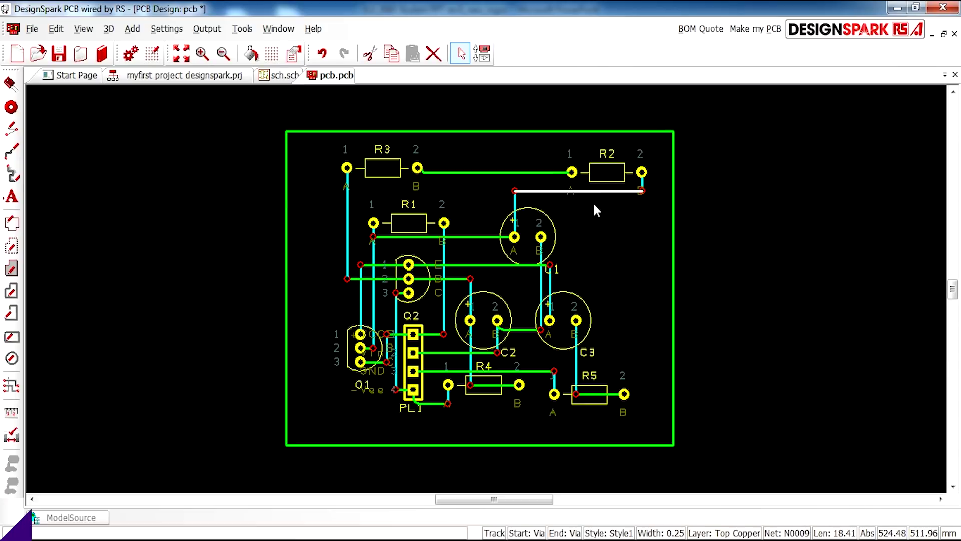
key(l)
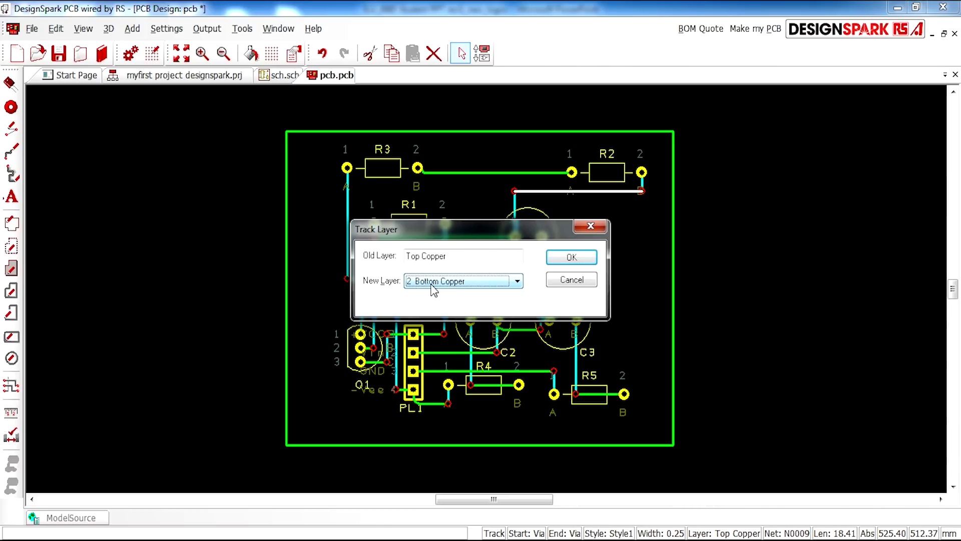
click(571, 258)
click(620, 236)
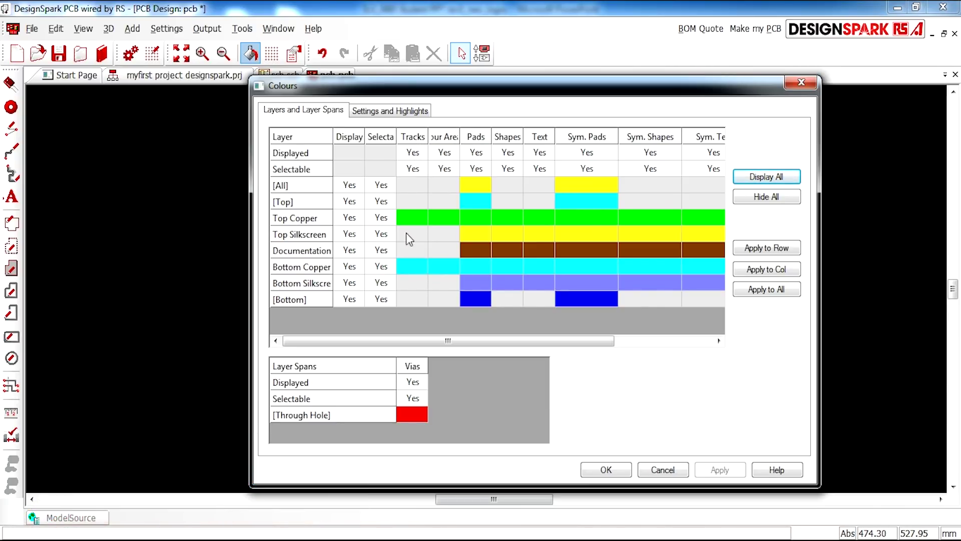
Step: Set the Top Copper Tracks colour to red, apply it and confirm the Colours settings
click(418, 218)
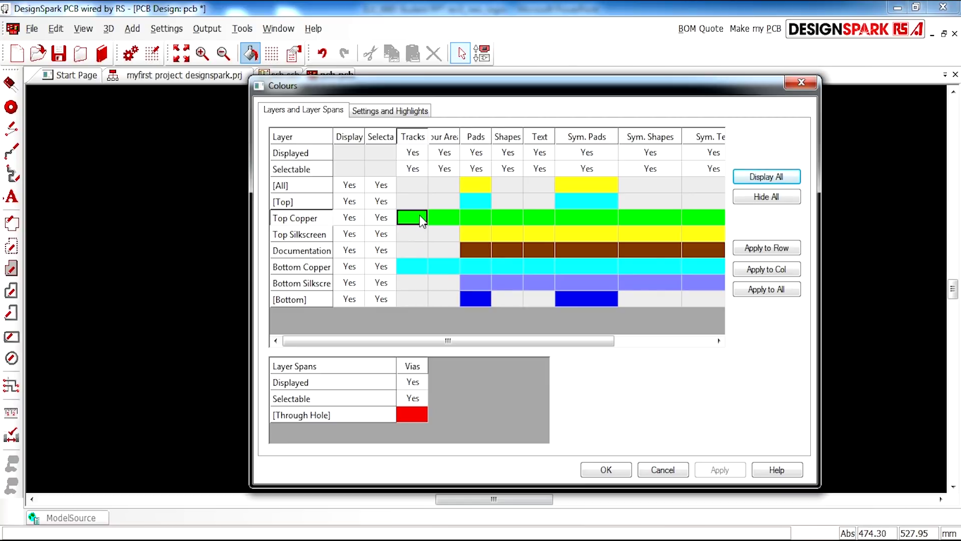
click(415, 217)
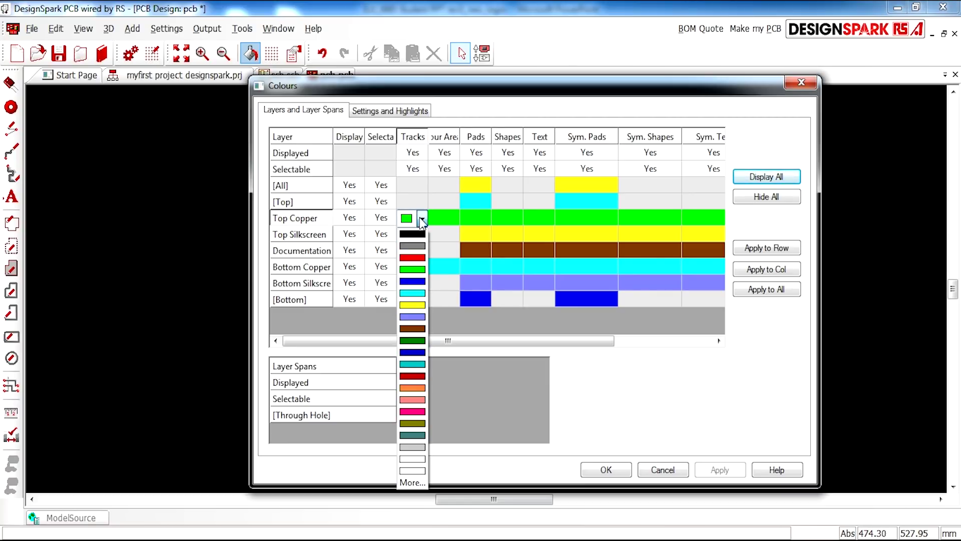
click(413, 258)
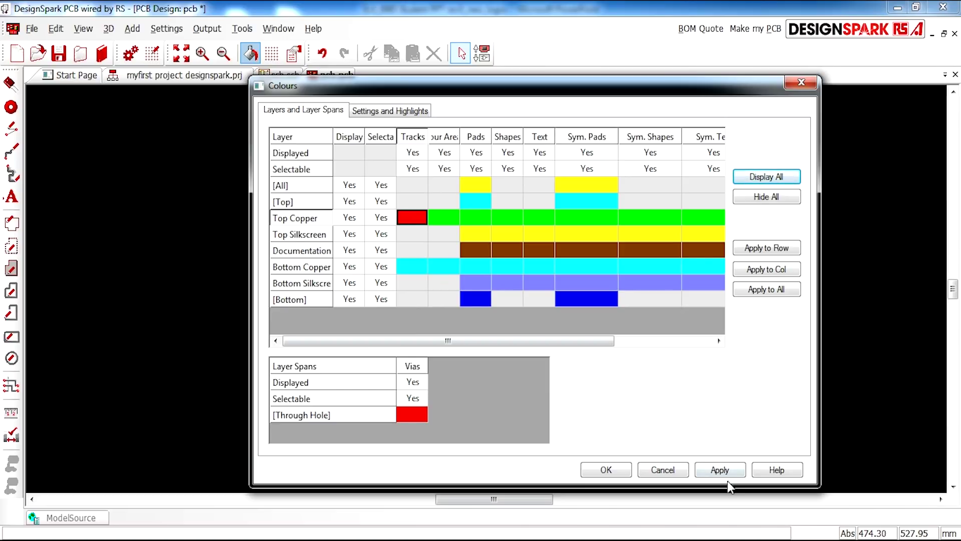
click(723, 467)
click(615, 471)
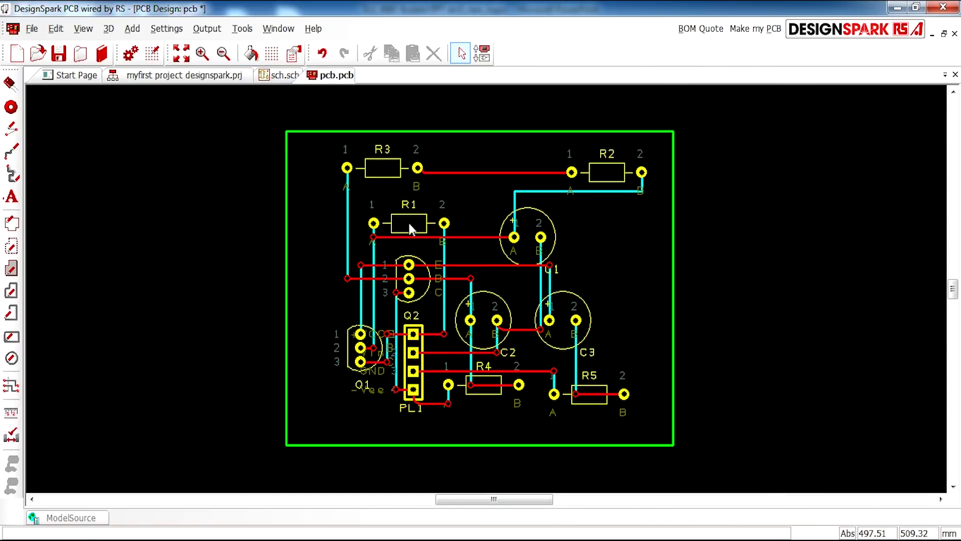
mouse_move(347, 225)
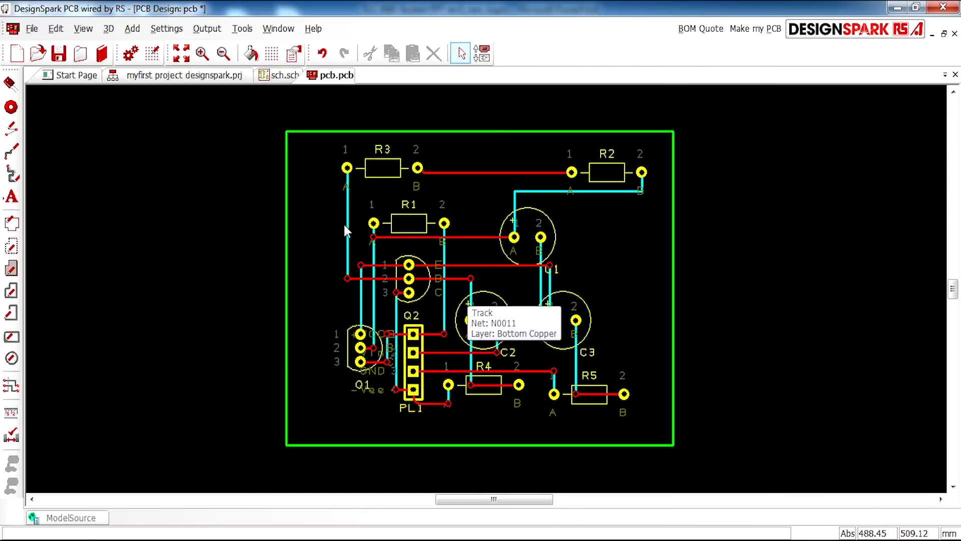
click(252, 53)
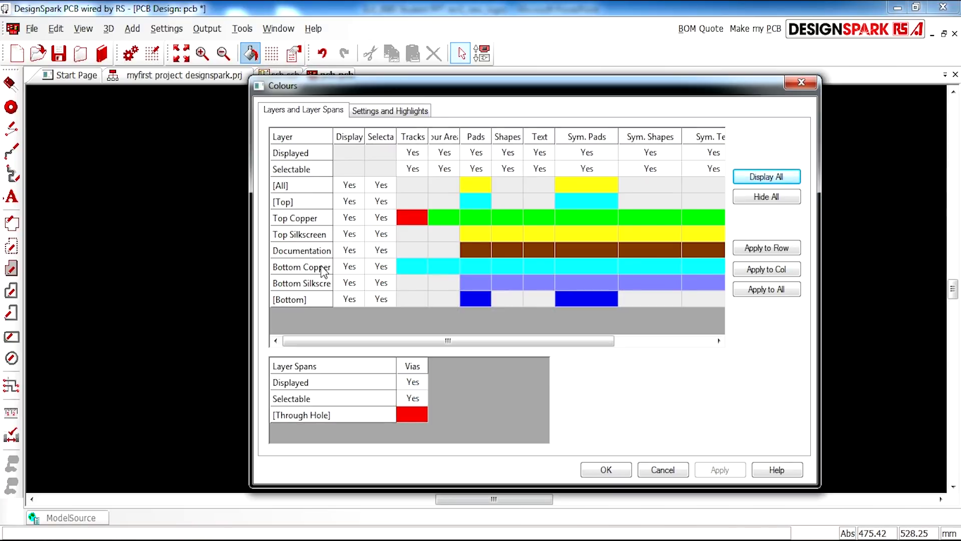
click(606, 469)
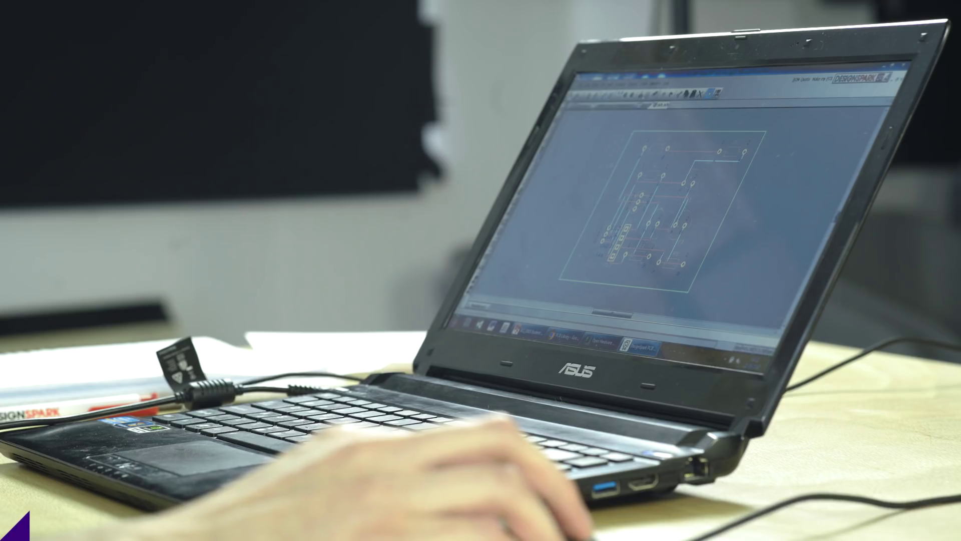
key(t)
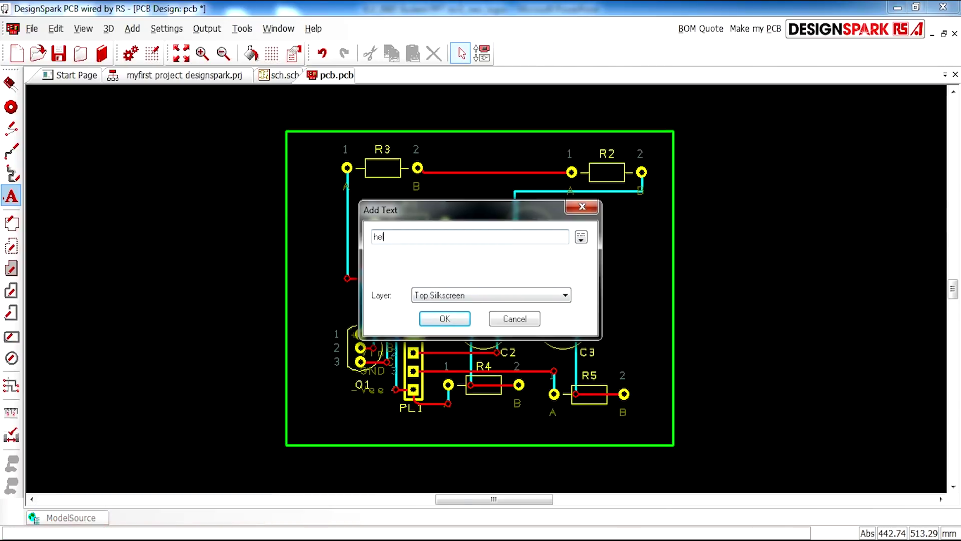
click(480, 298)
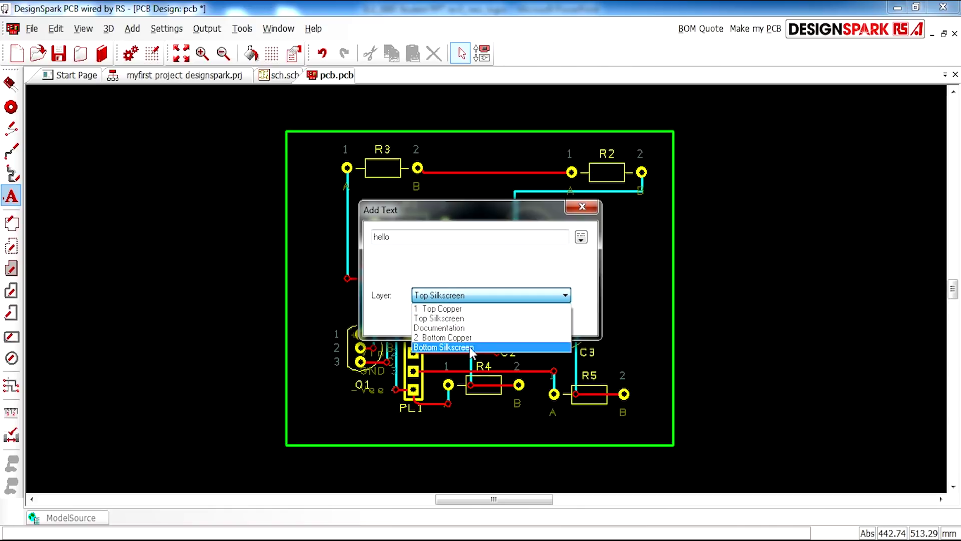
click(485, 270)
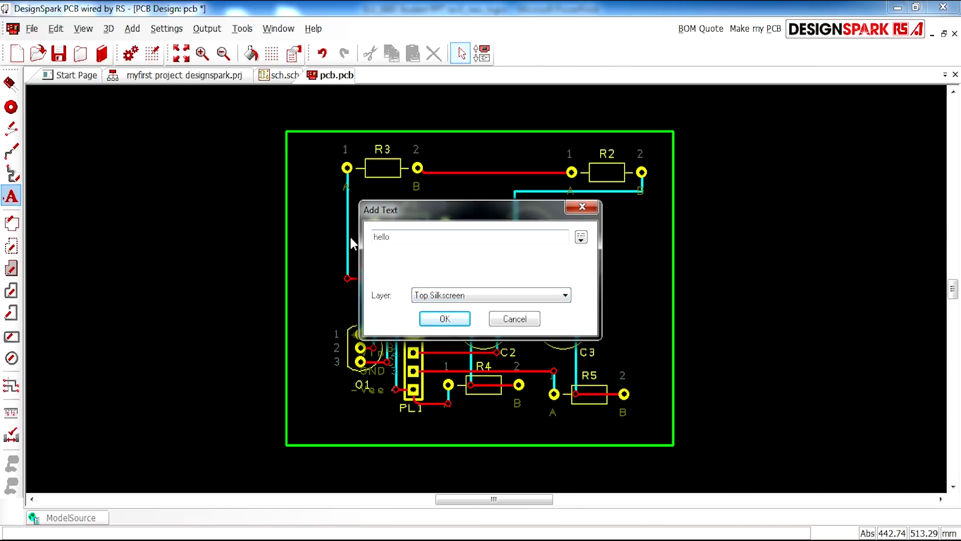
click(515, 319)
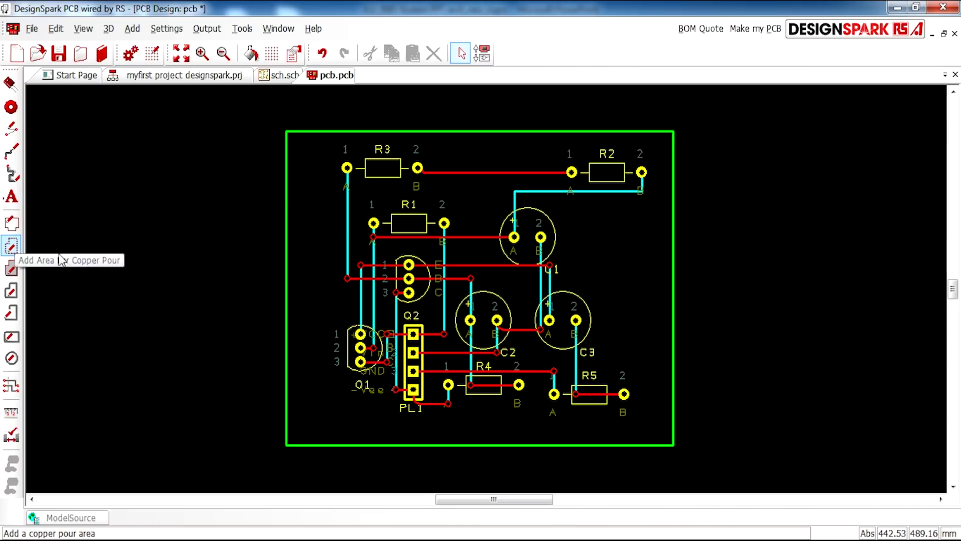
Step: Draw a four-corner copper pour outline around the whole board
click(11, 251)
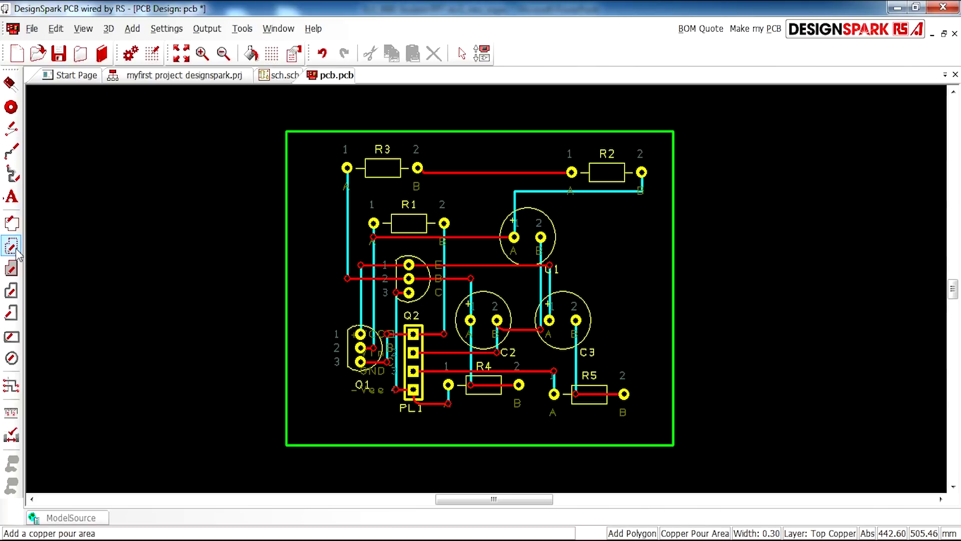
click(277, 120)
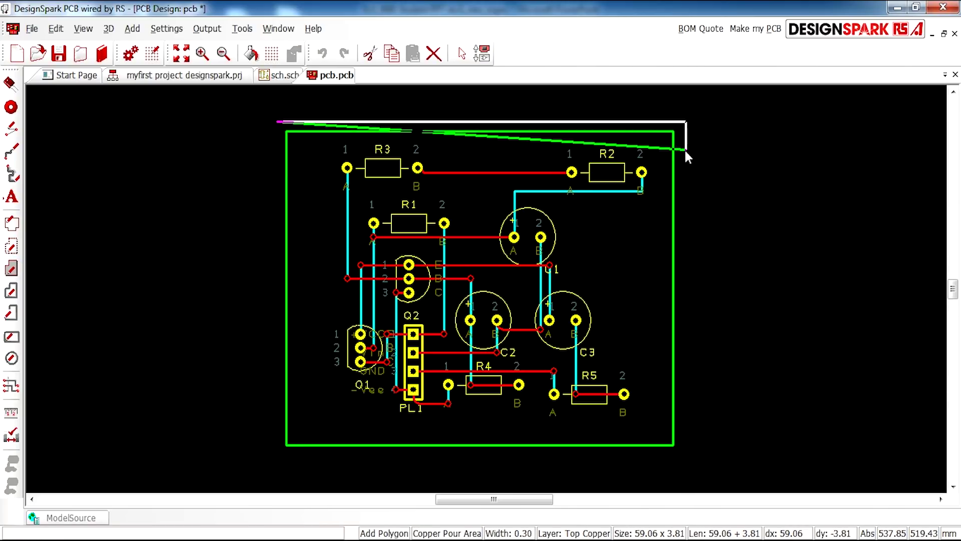
click(684, 149)
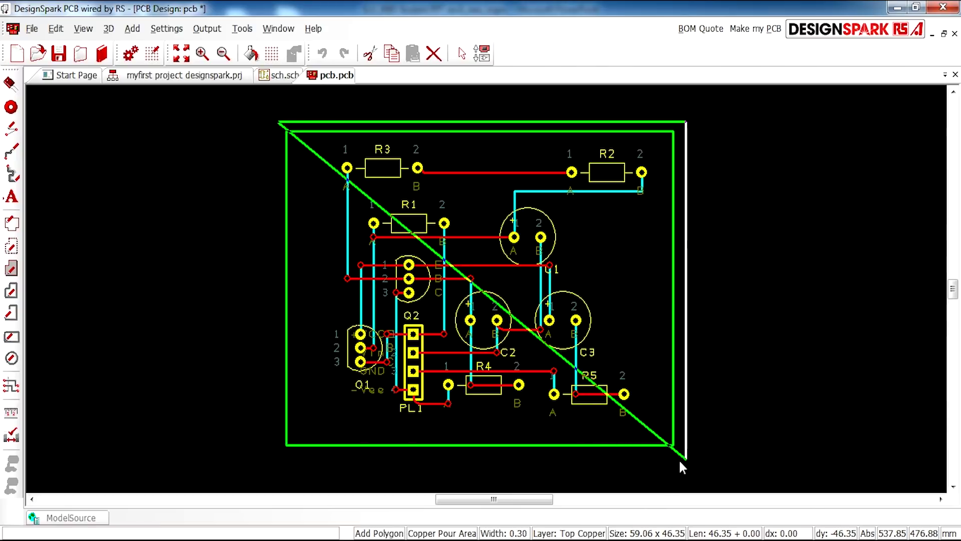
click(685, 458)
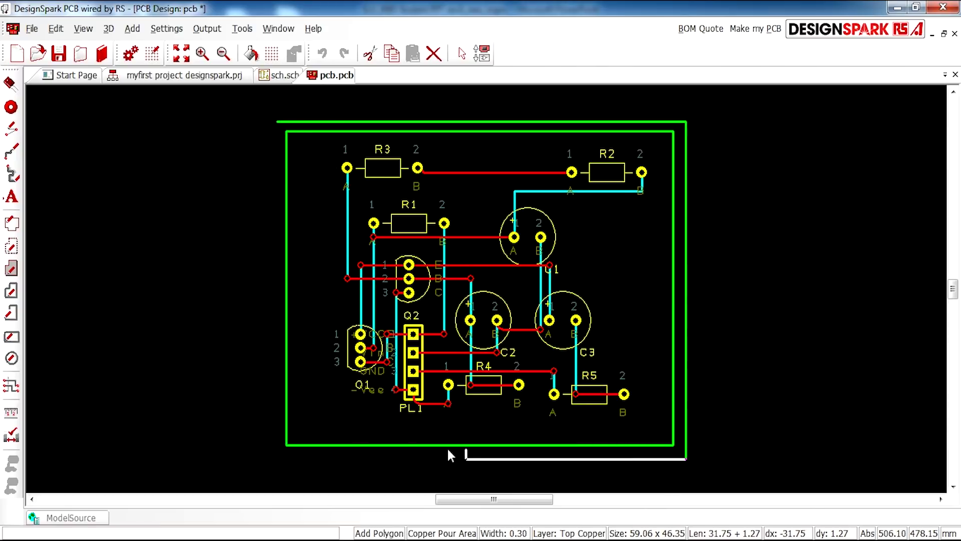
click(277, 456)
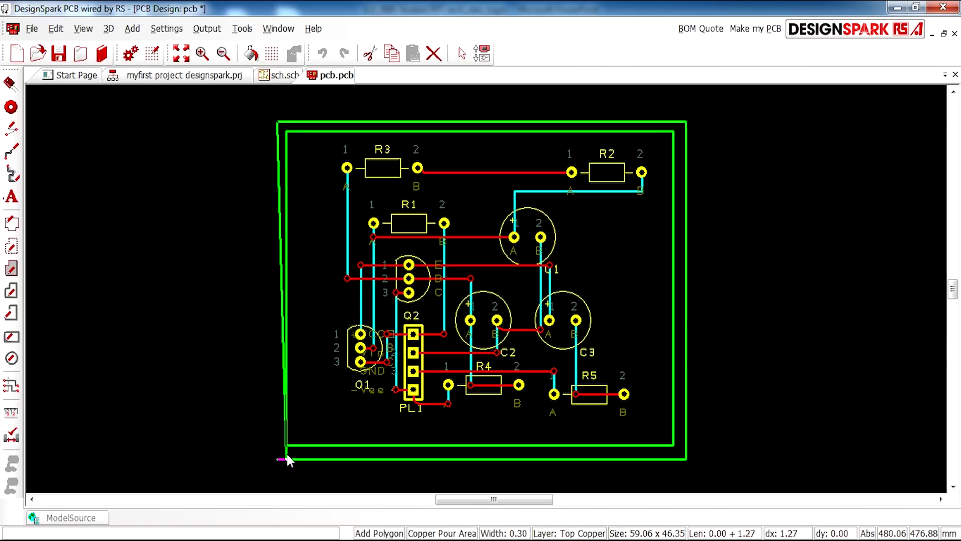
double_click(277, 451)
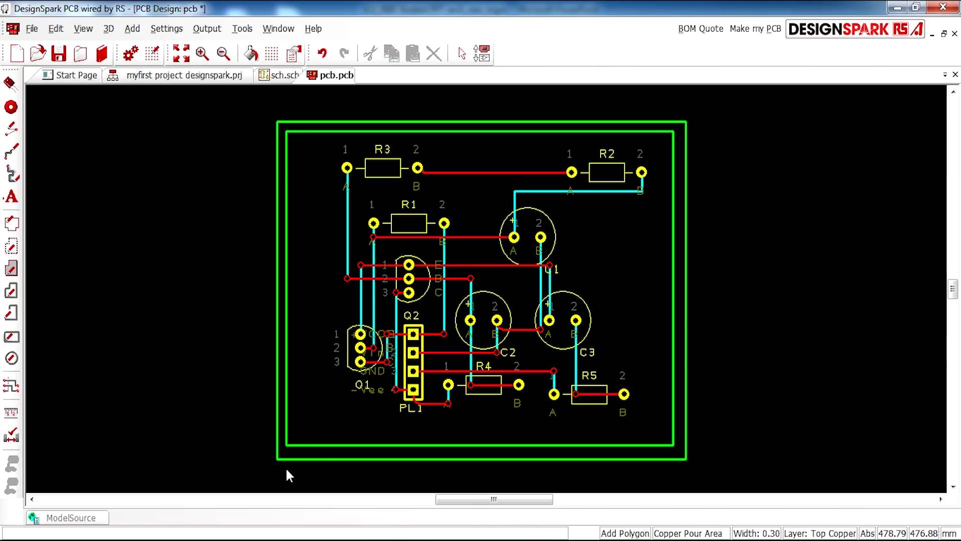
Step: Cancel the stray new outline and select the finished pour area for pouring
right_click(275, 357)
key(Escape)
click(277, 362)
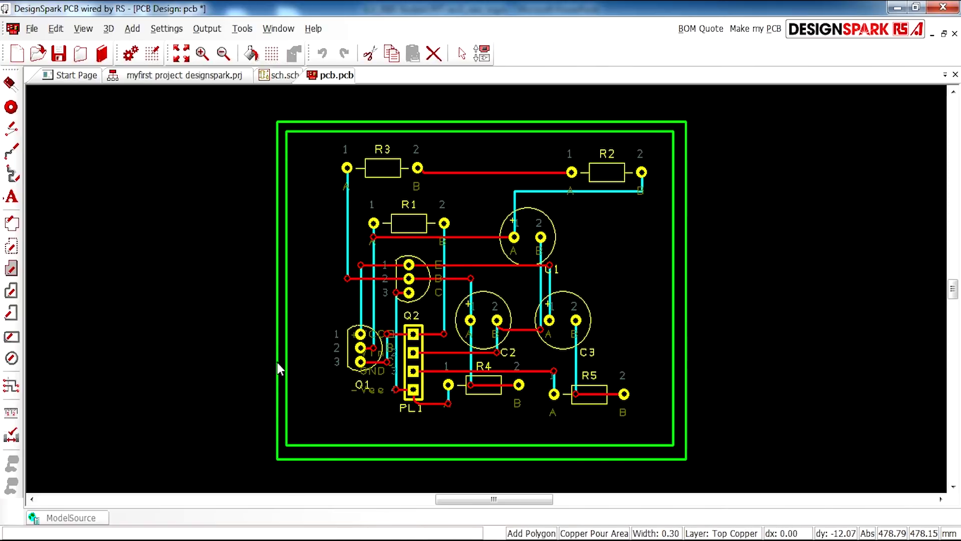
key(Escape)
click(280, 378)
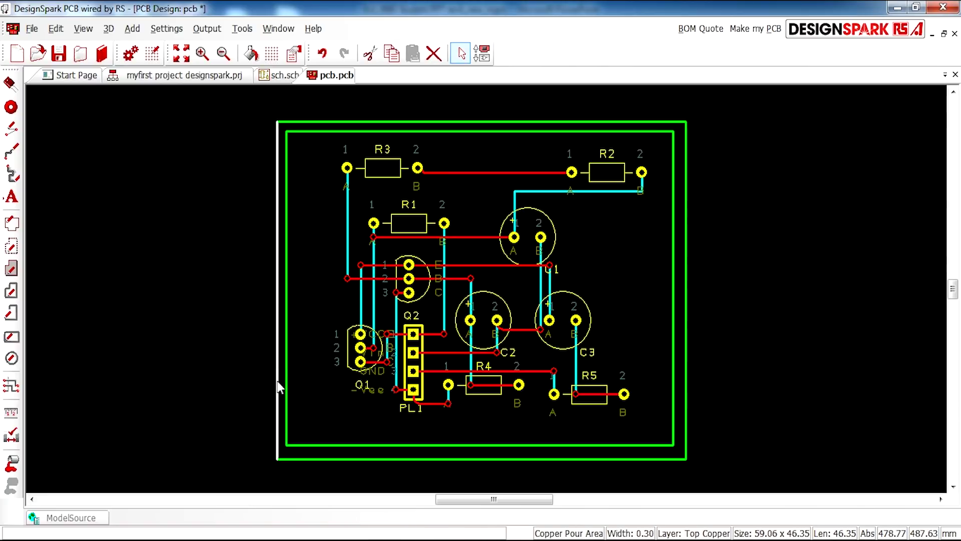
click(12, 465)
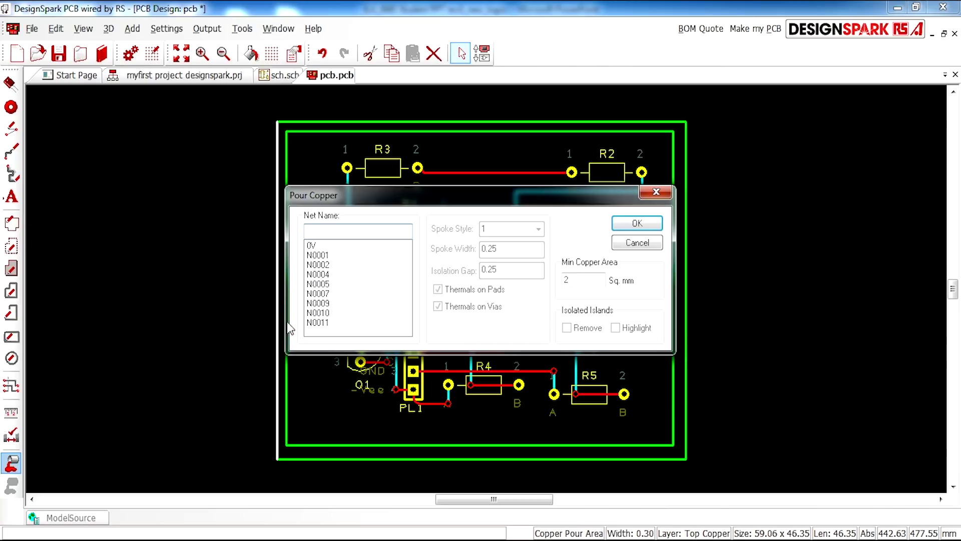
Step: Pour copper into the area on net 0V
click(320, 246)
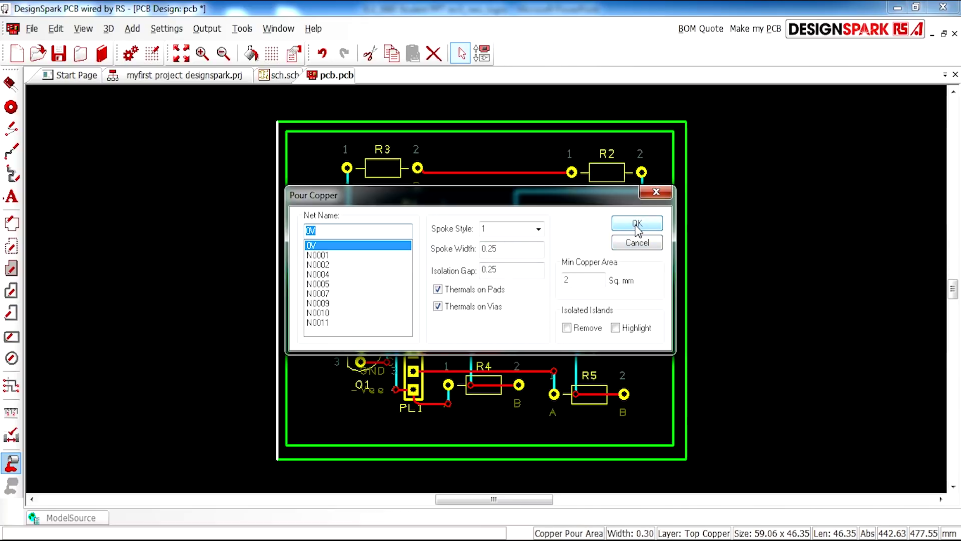
click(637, 244)
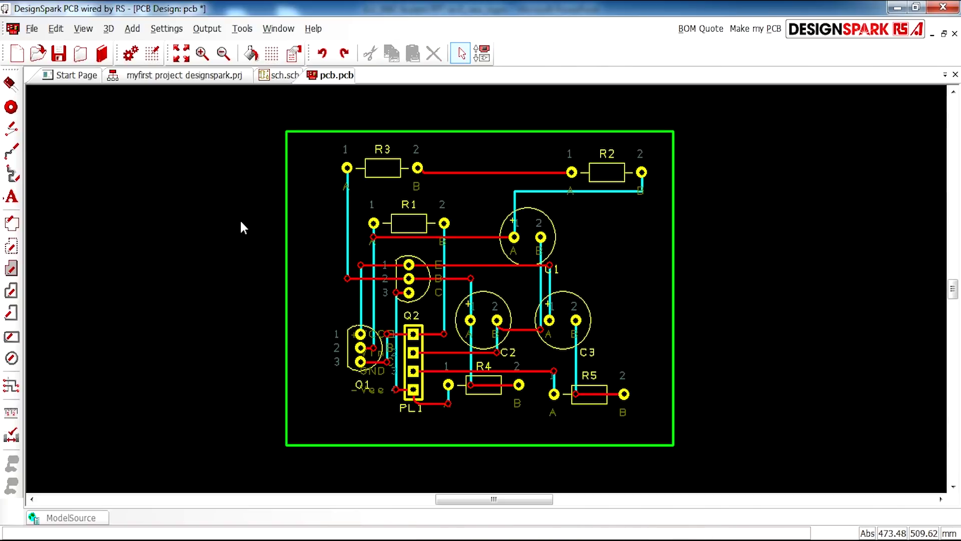
Step: Review the Top Copper plot's Layers, Settings and Position tabs, then run the manufacturing plots
click(242, 31)
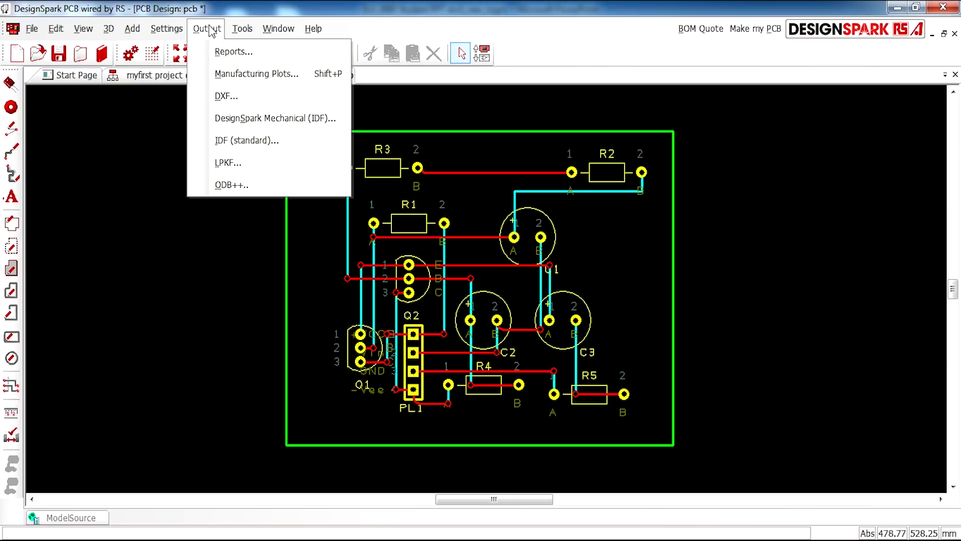
click(280, 75)
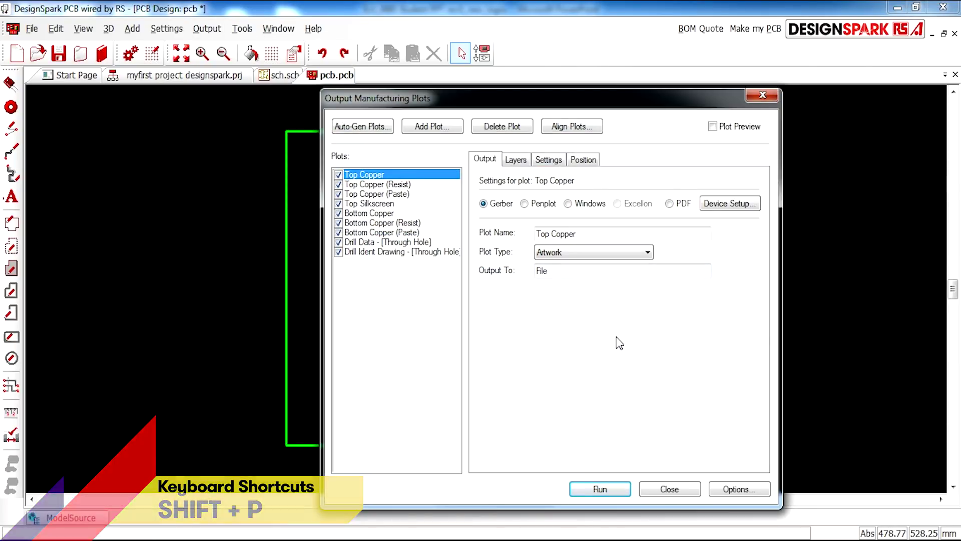
click(516, 161)
click(549, 160)
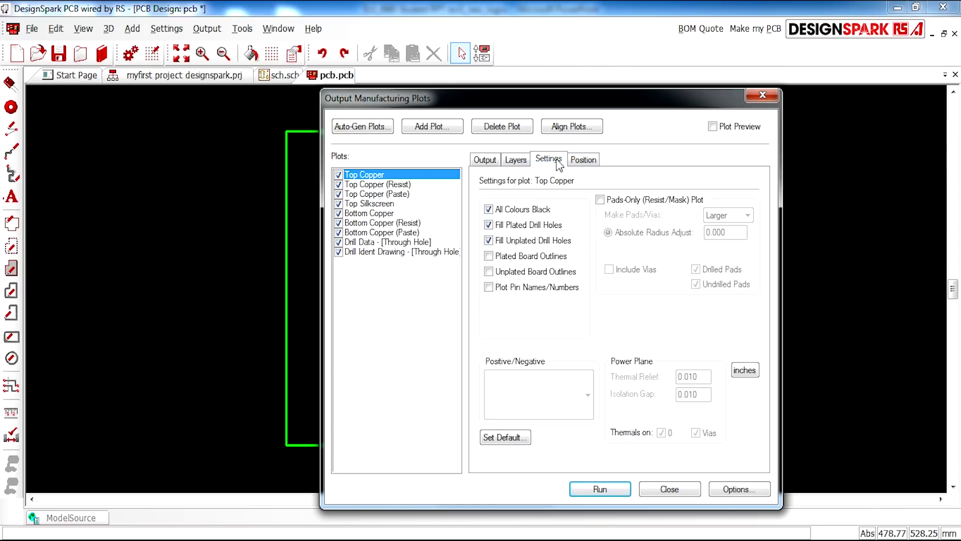
click(584, 159)
click(515, 163)
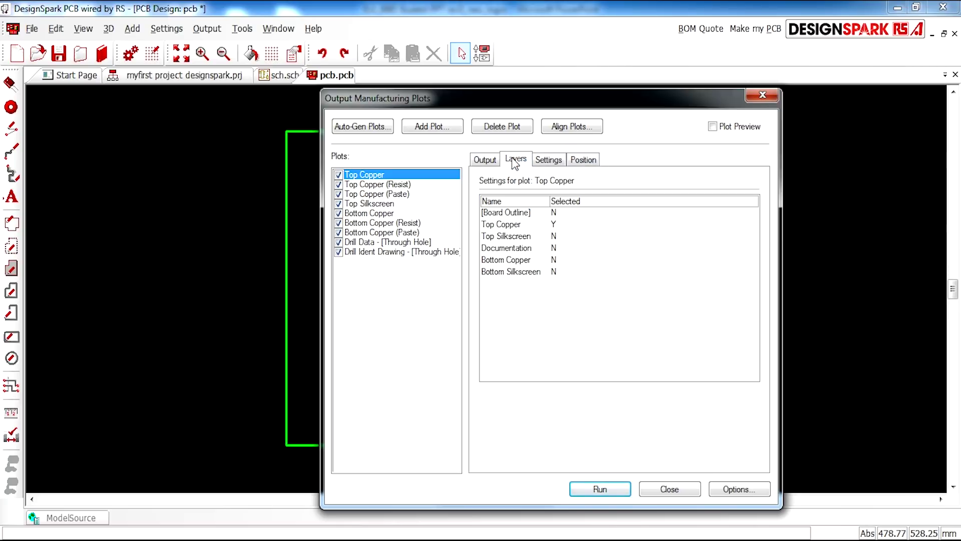
click(484, 162)
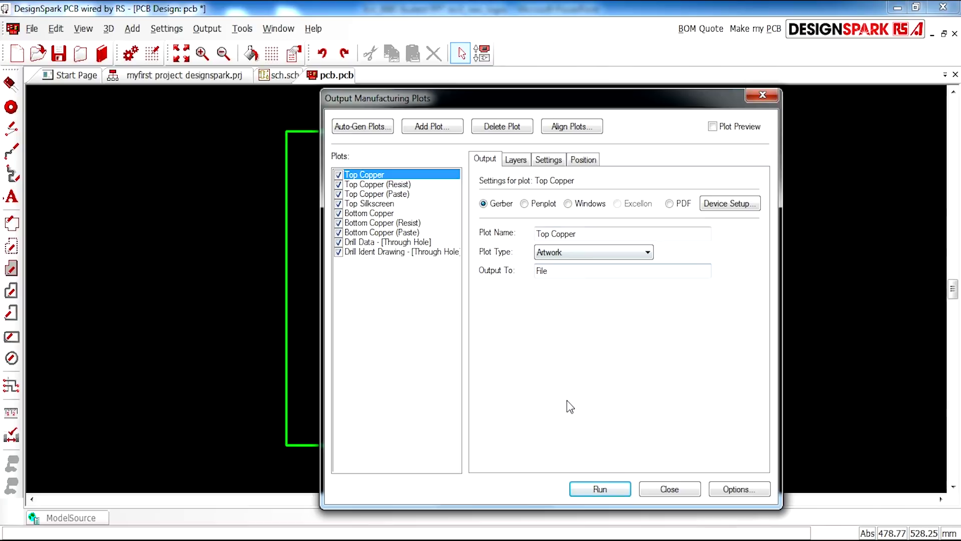
click(604, 490)
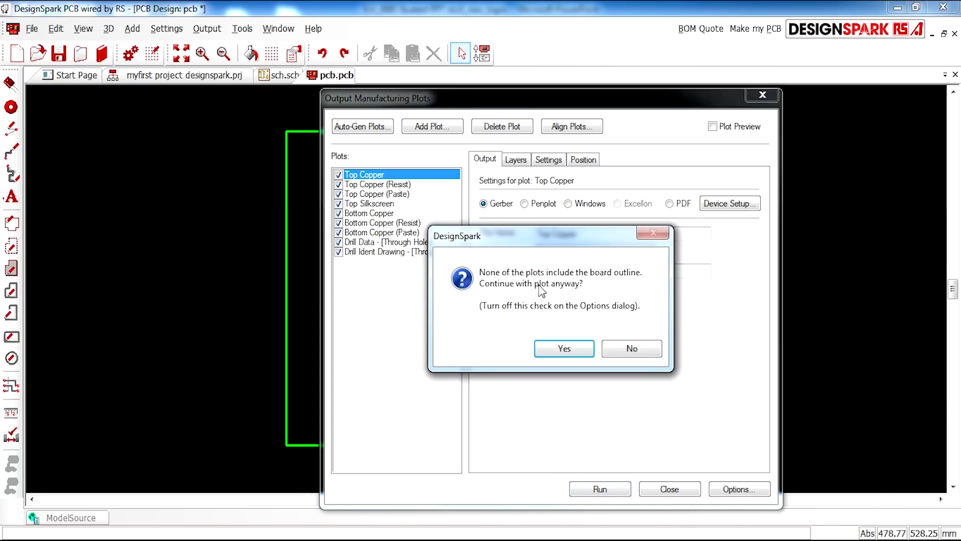
Step: Continue plotting without the board outline and close the Notepad plot report
click(576, 353)
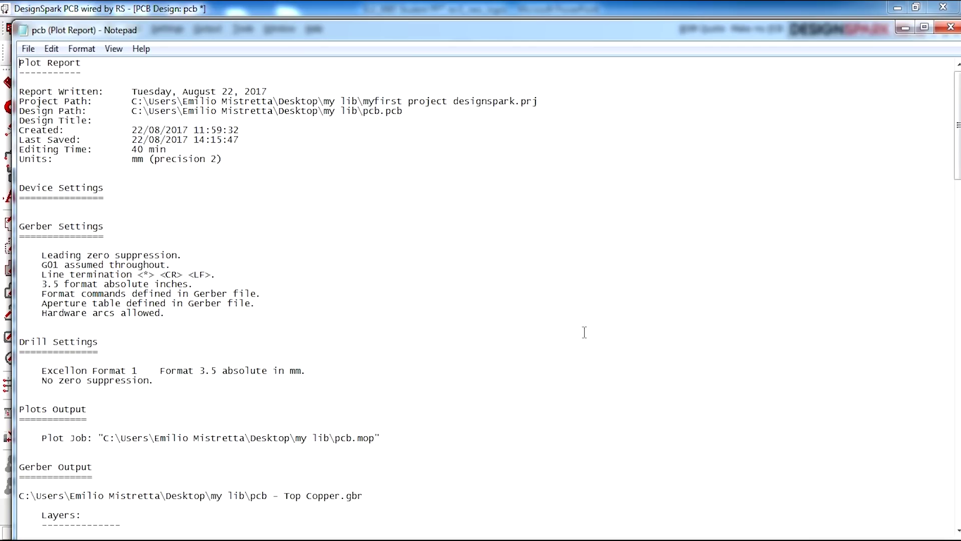
scroll(266, 204, down, 7)
scroll(292, 317, down, 5)
scroll(255, 350, down, 12)
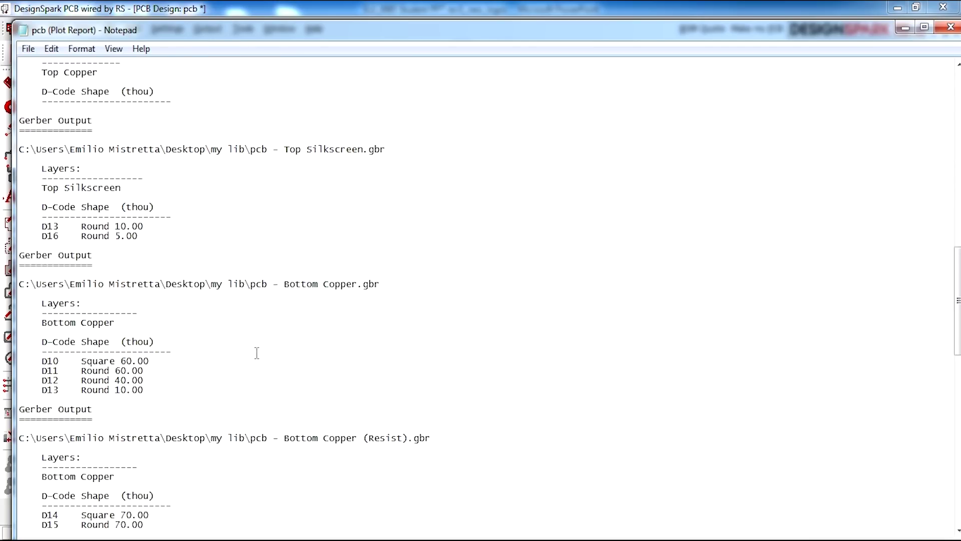
scroll(256, 364, down, 6)
scroll(255, 363, down, 15)
scroll(251, 371, down, 2)
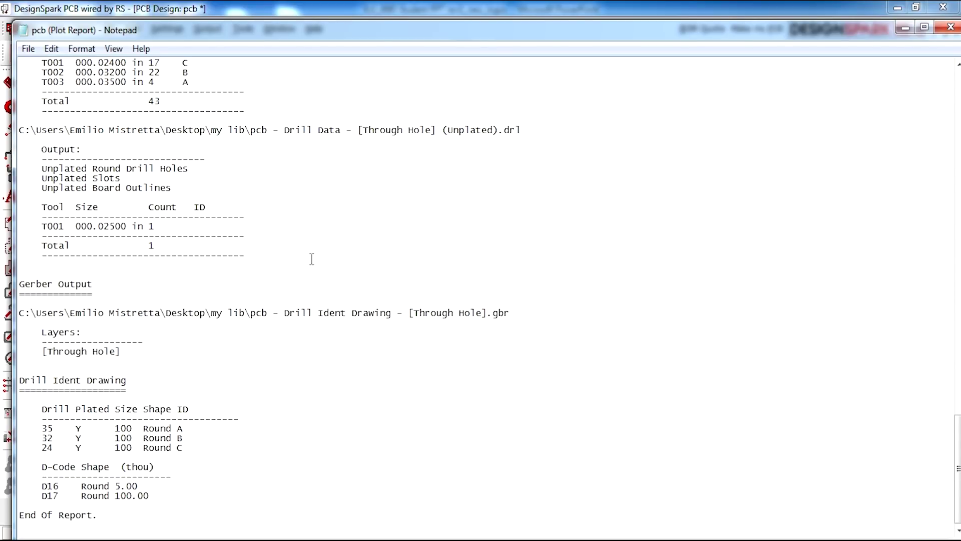
scroll(682, 248, up, 7)
scroll(891, 215, up, 1)
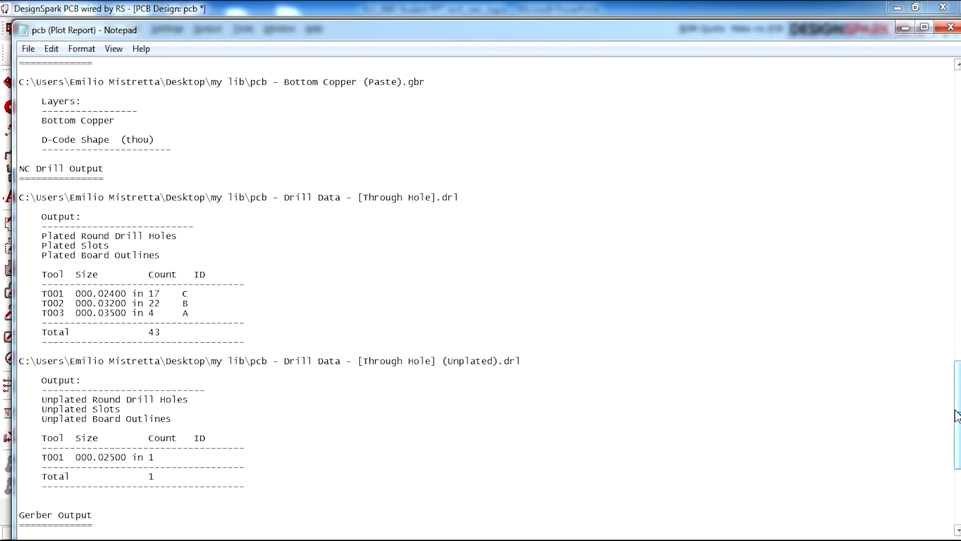
drag(957, 415, 955, 136)
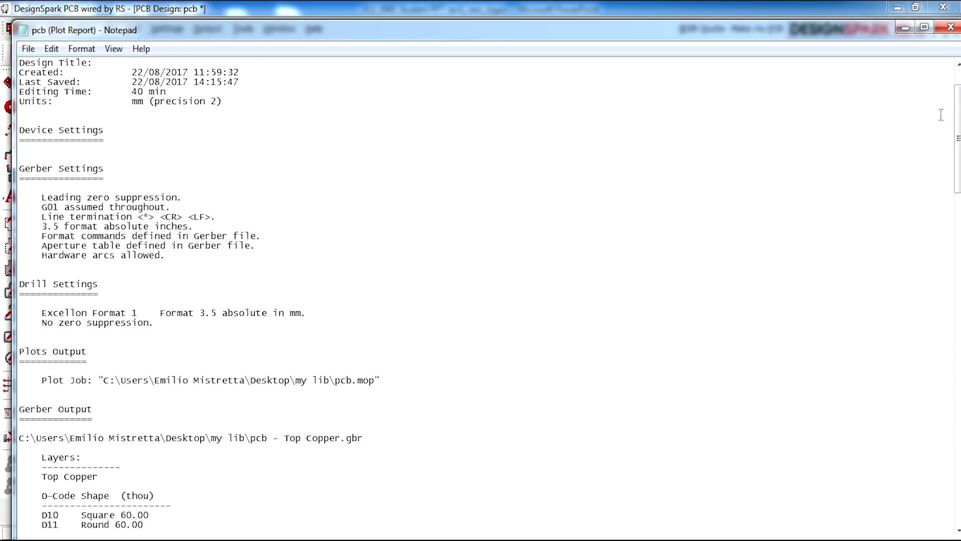
click(951, 28)
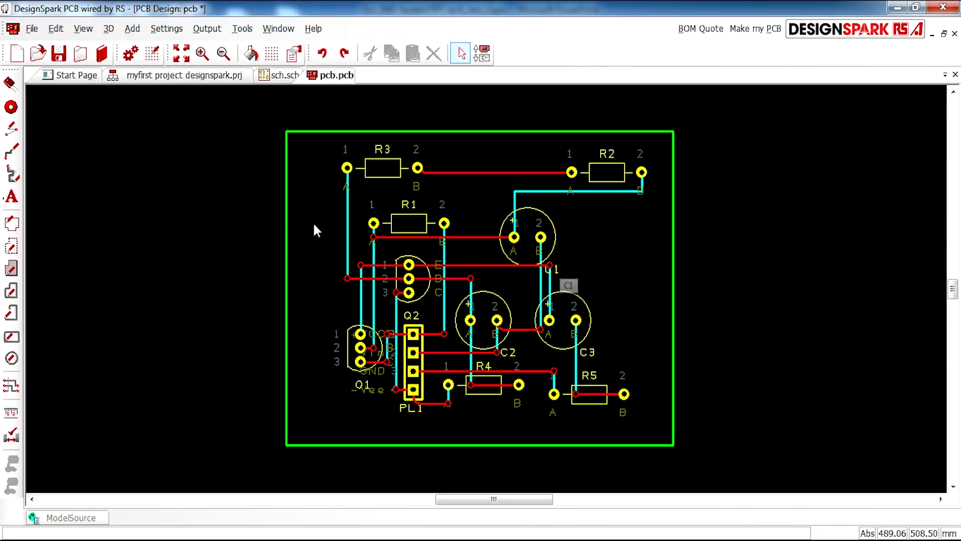
Step: Open the DesignSpark Mechanical (IDF) export dialog from the Output menu
click(198, 30)
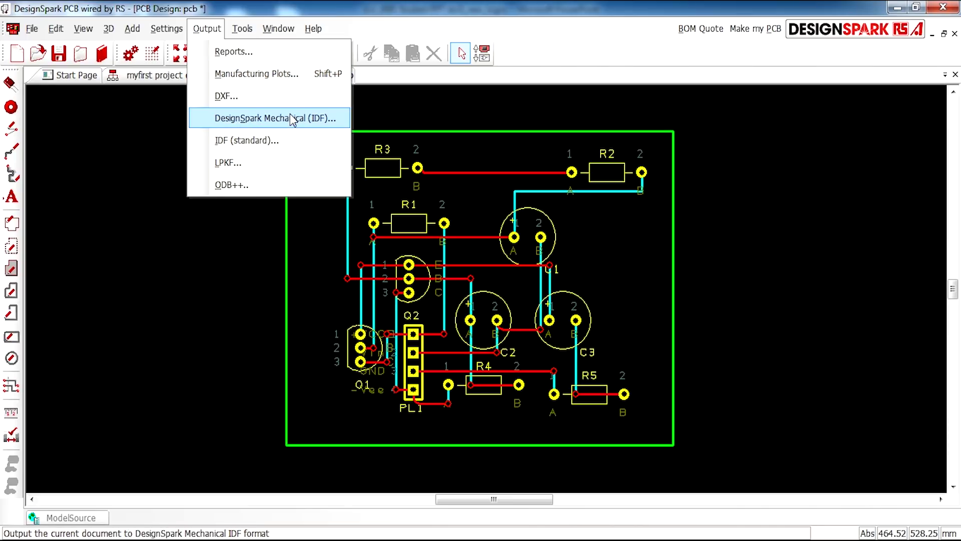
click(261, 125)
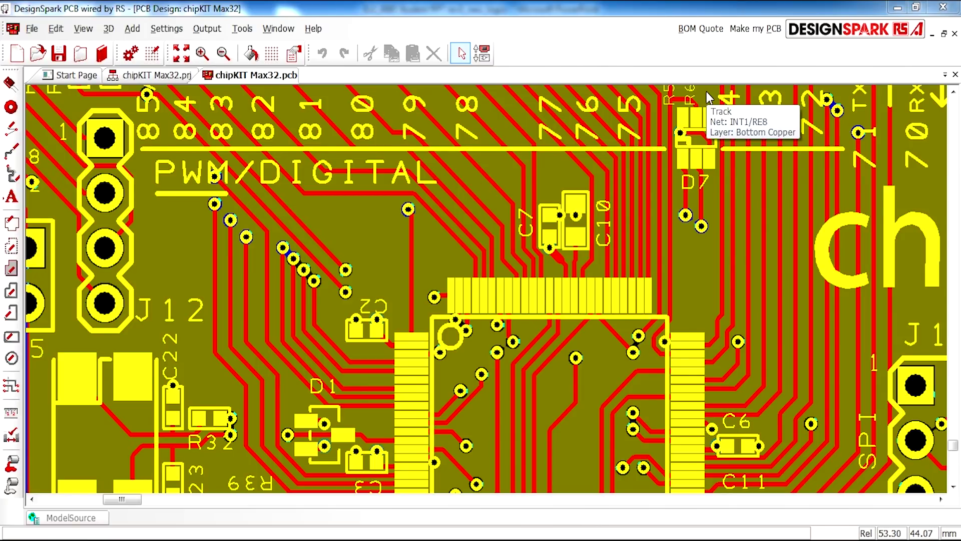
Step: Recalculate the maximized BOM quote for 10 boards instead of 5, then close it
click(694, 36)
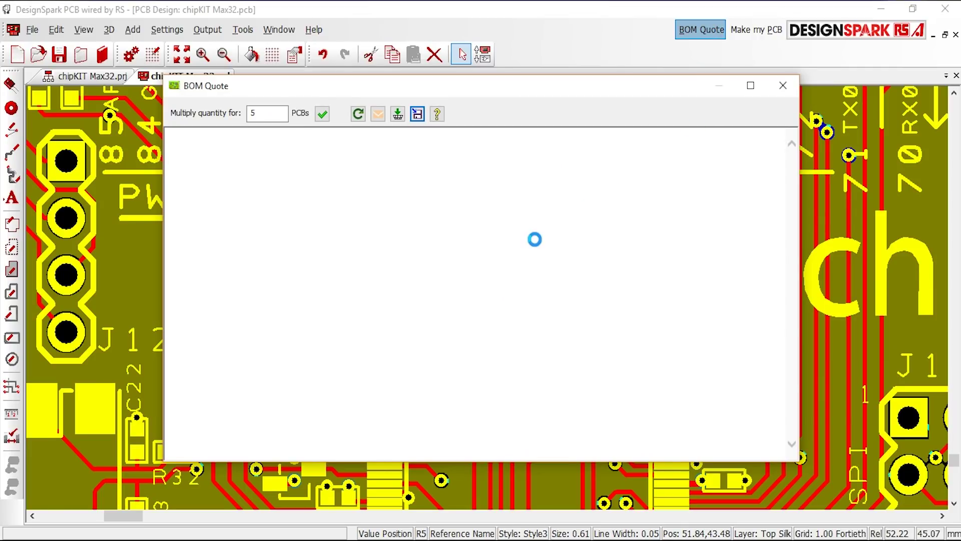
click(751, 85)
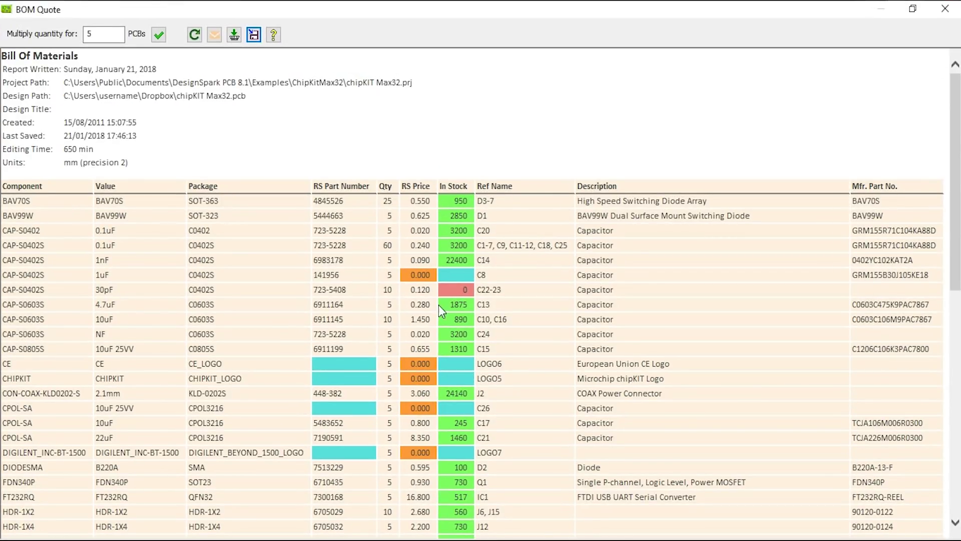
scroll(441, 395, down, 2)
scroll(441, 396, down, 3)
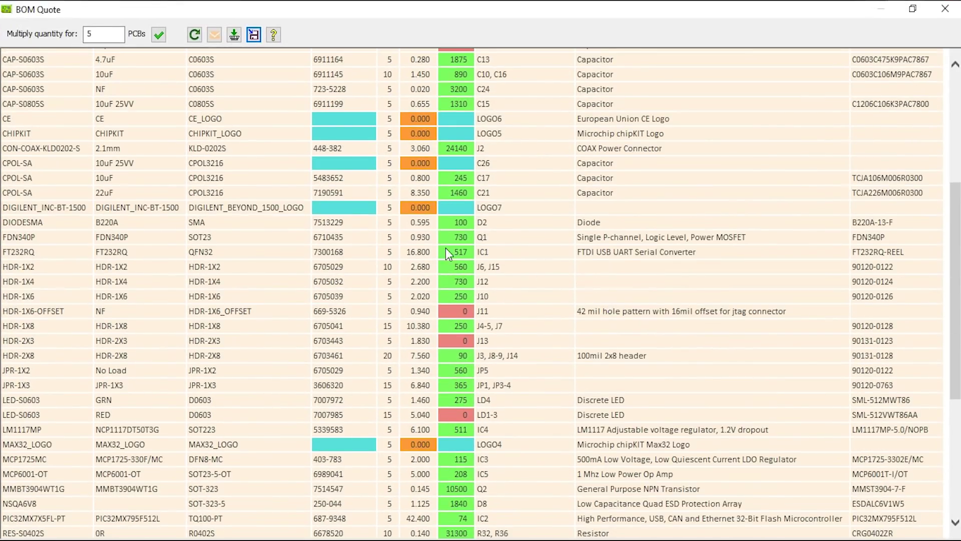
drag(105, 35, 78, 37)
text(10)
click(157, 39)
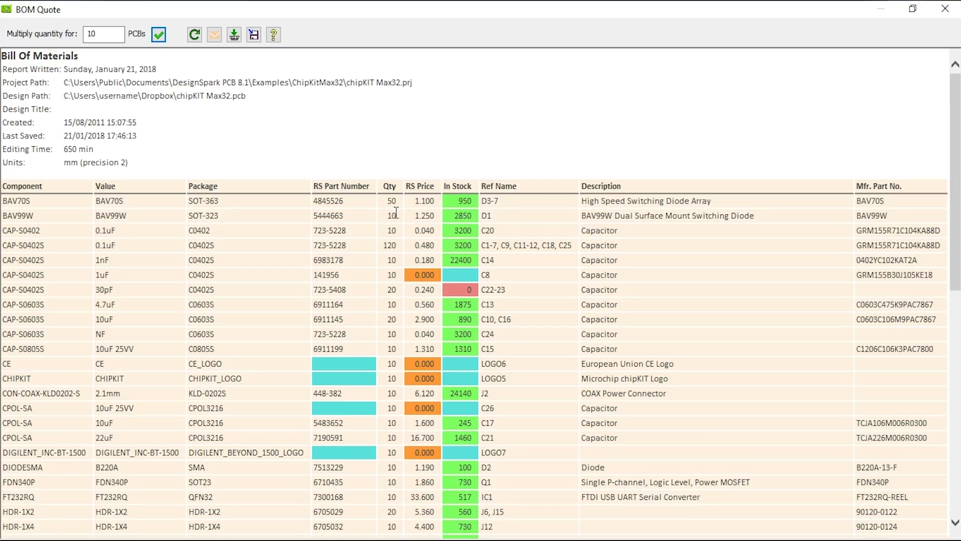
click(945, 8)
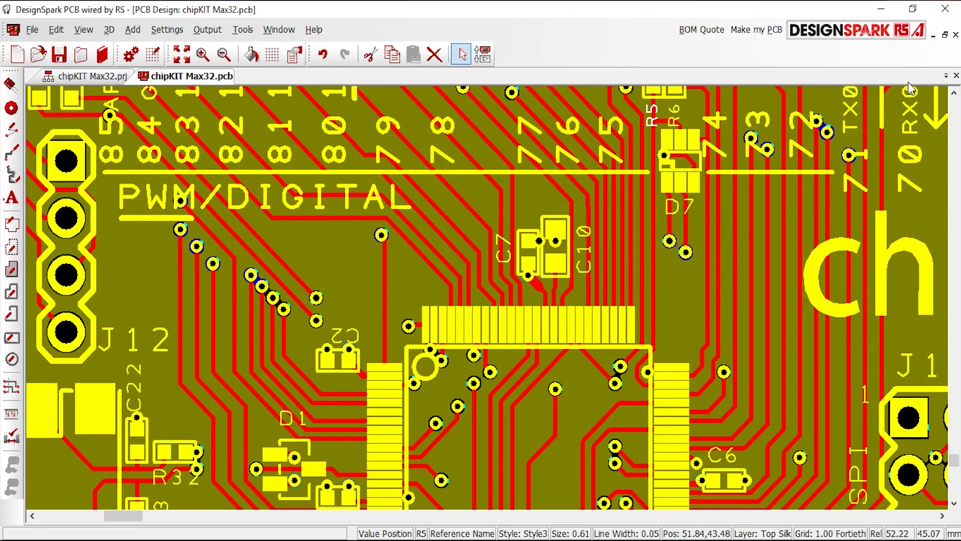